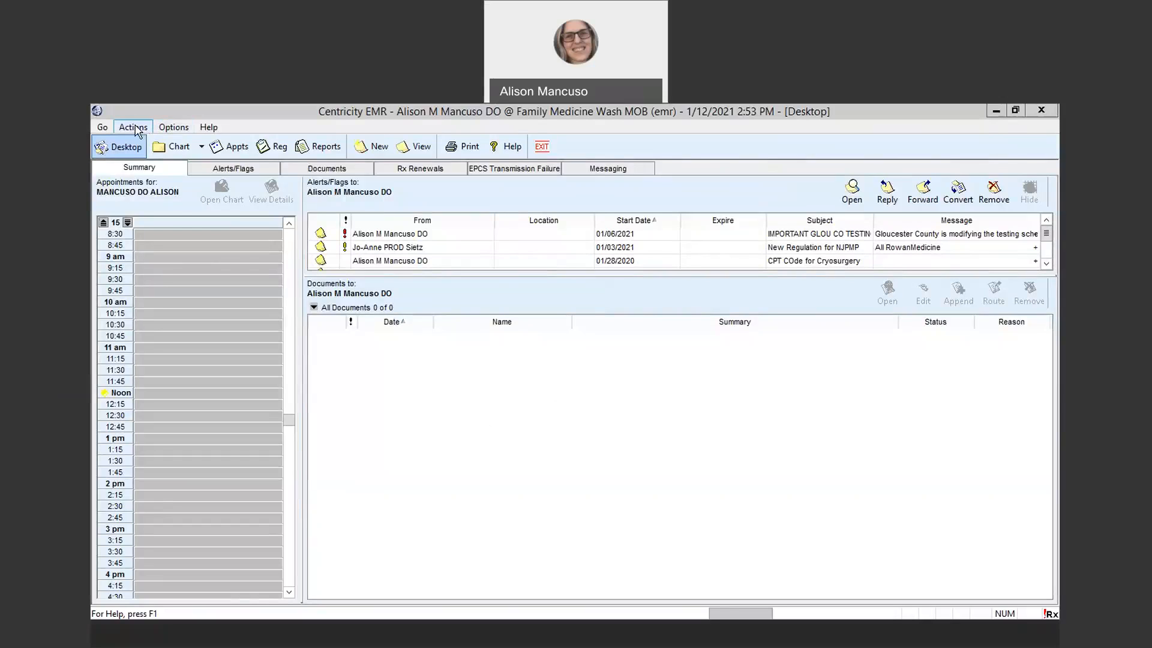
Search active patients by the test patients' last name and open the chart of the third patient in the results
click(133, 128)
click(147, 146)
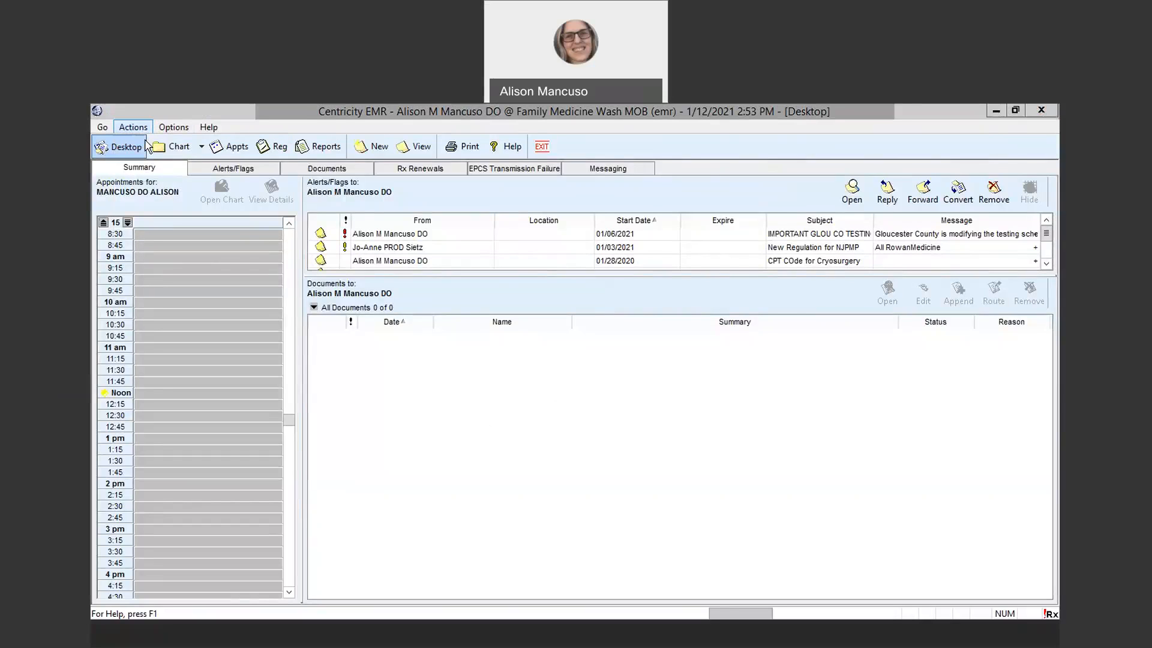
text(zztest)
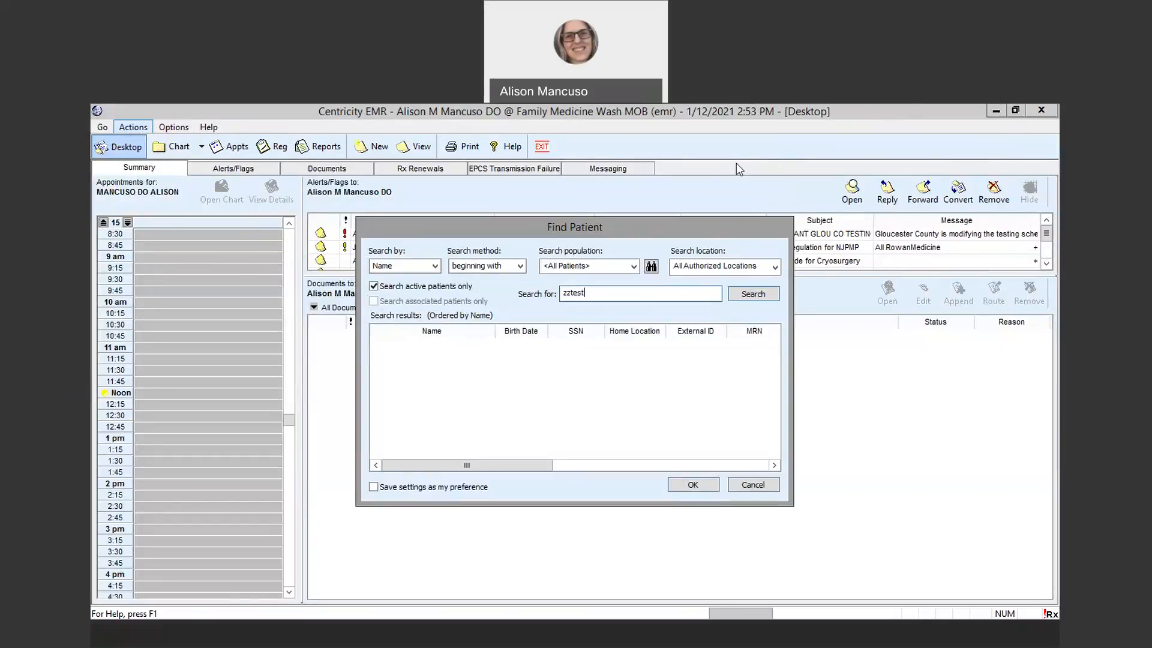
click(731, 299)
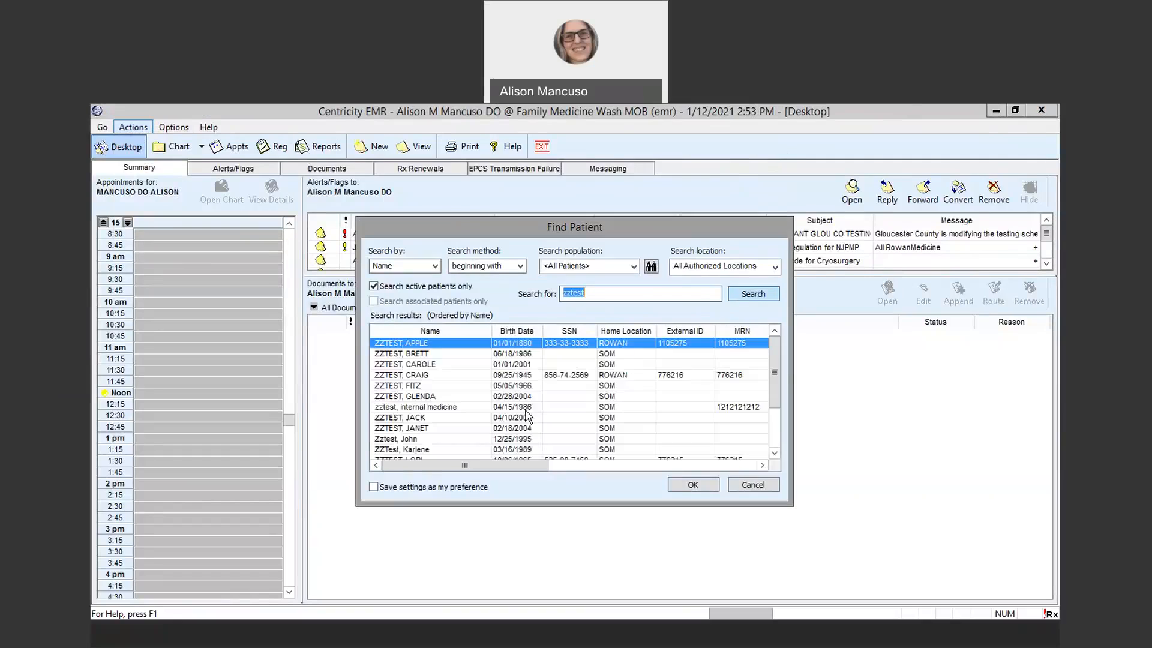
click(436, 364)
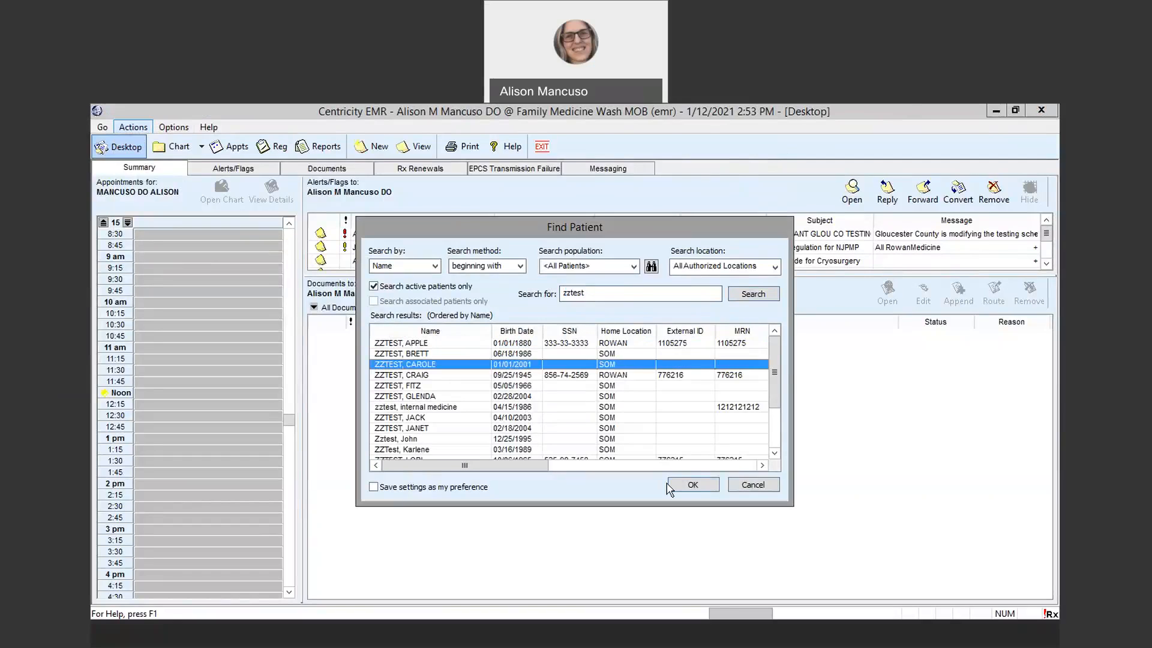
click(694, 485)
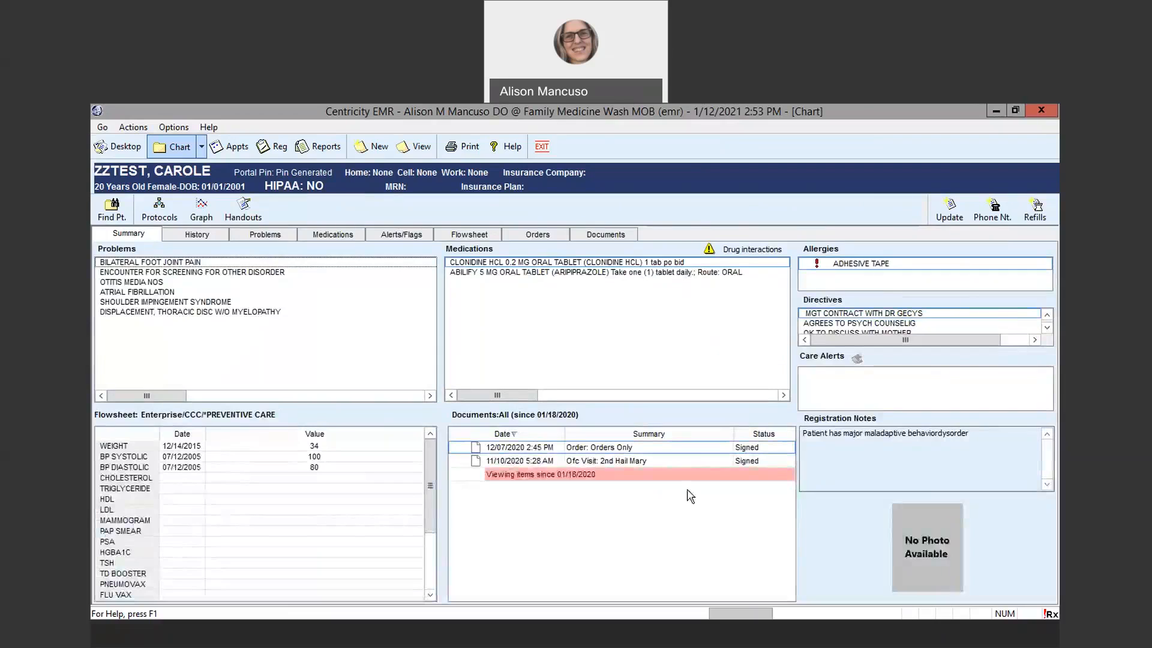
From the chart's documents, start a chart update with the encounter type zSM Template and the summary "email about labs"
click(626, 240)
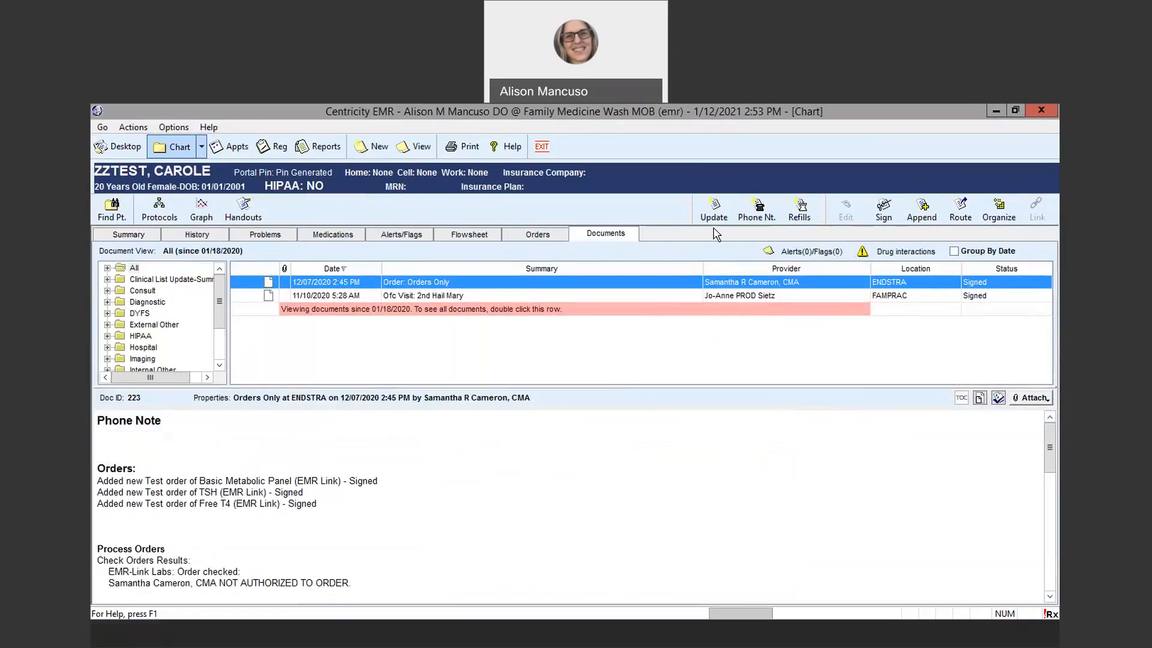
click(714, 211)
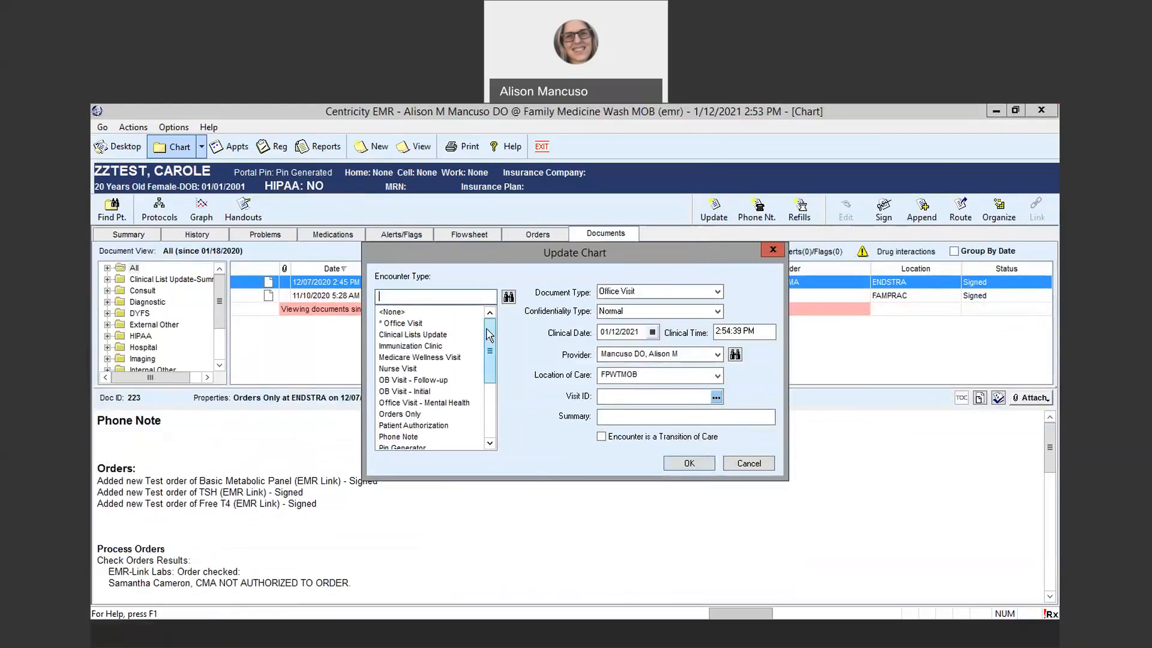
drag(491, 349, 492, 408)
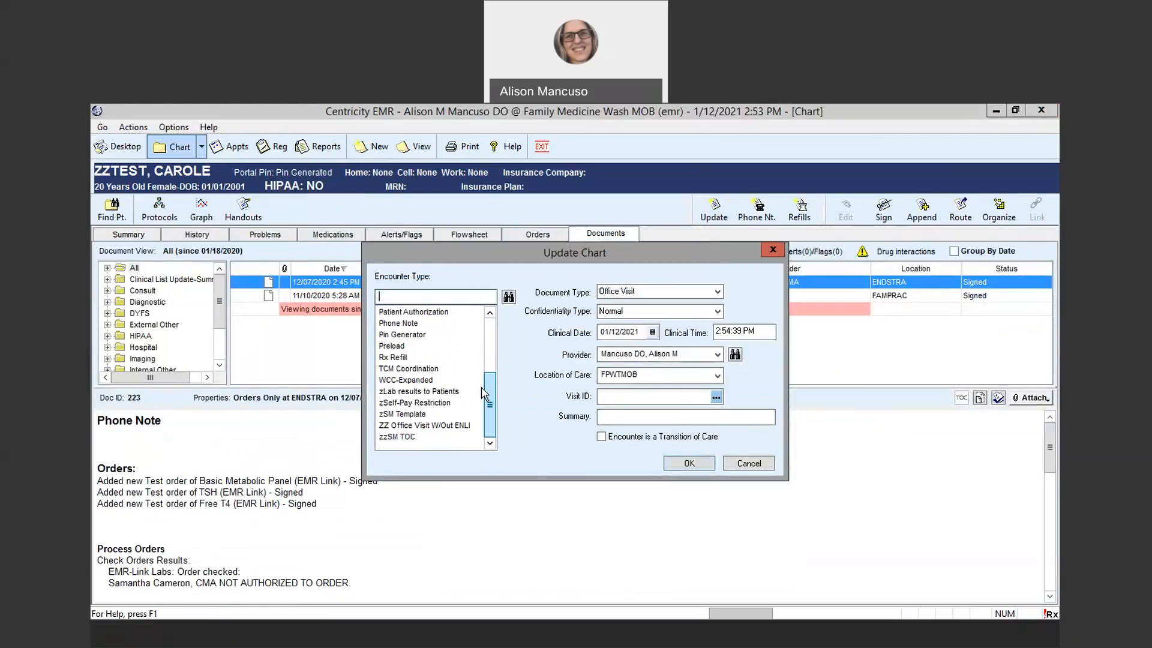
click(398, 414)
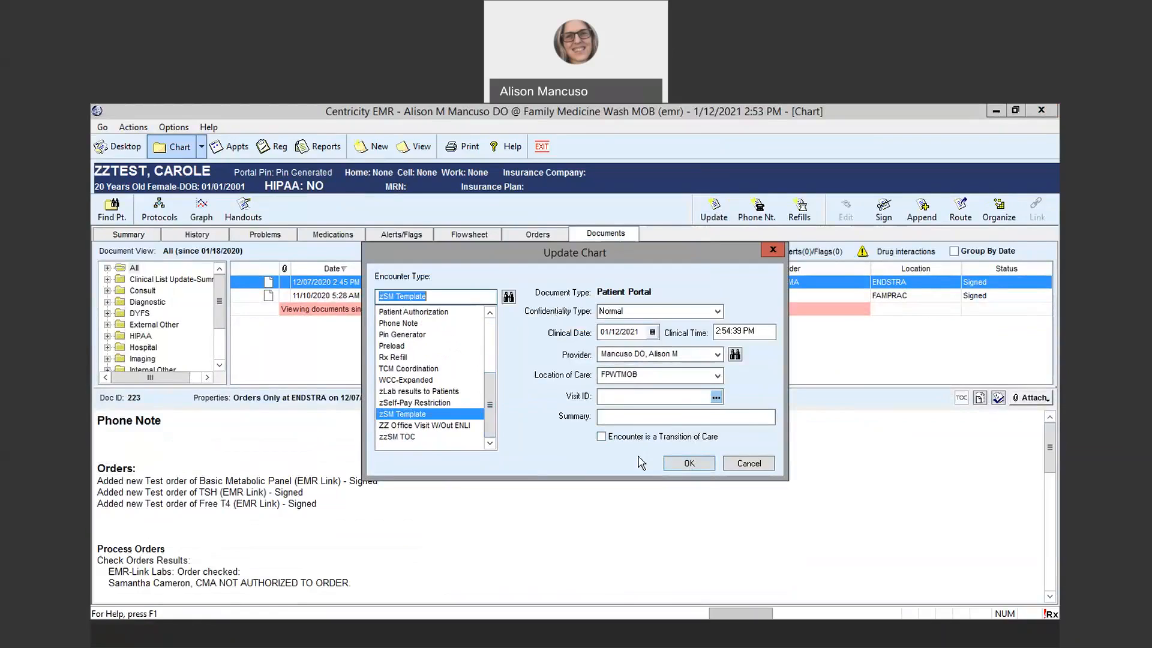
click(638, 419)
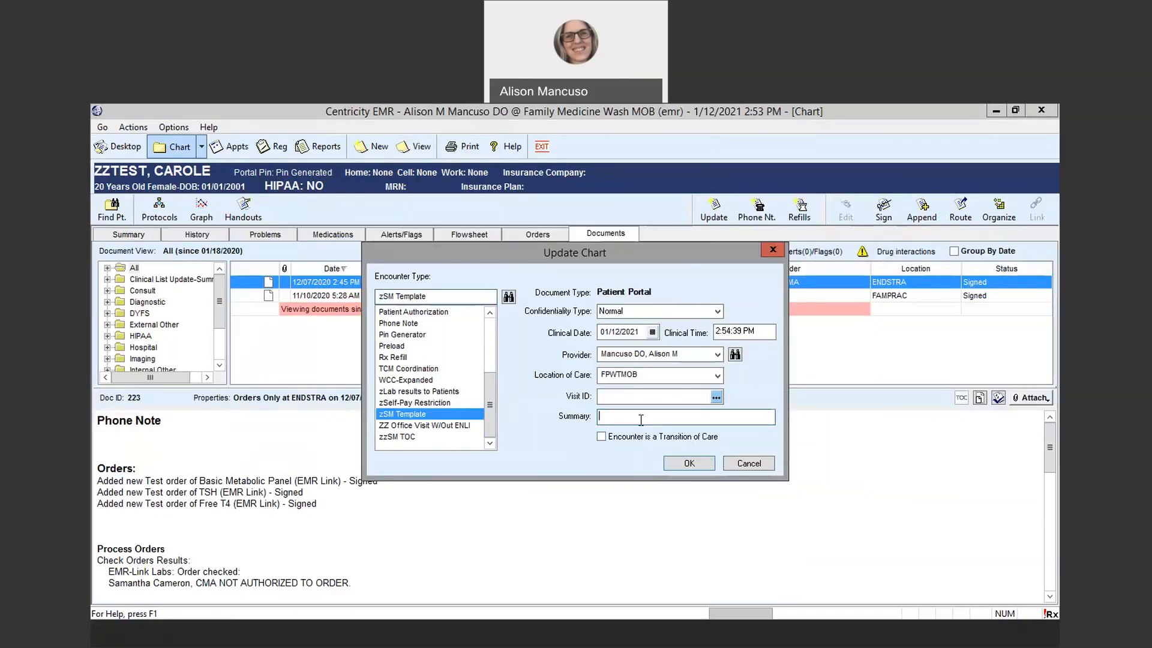
text(email about labs)
click(686, 465)
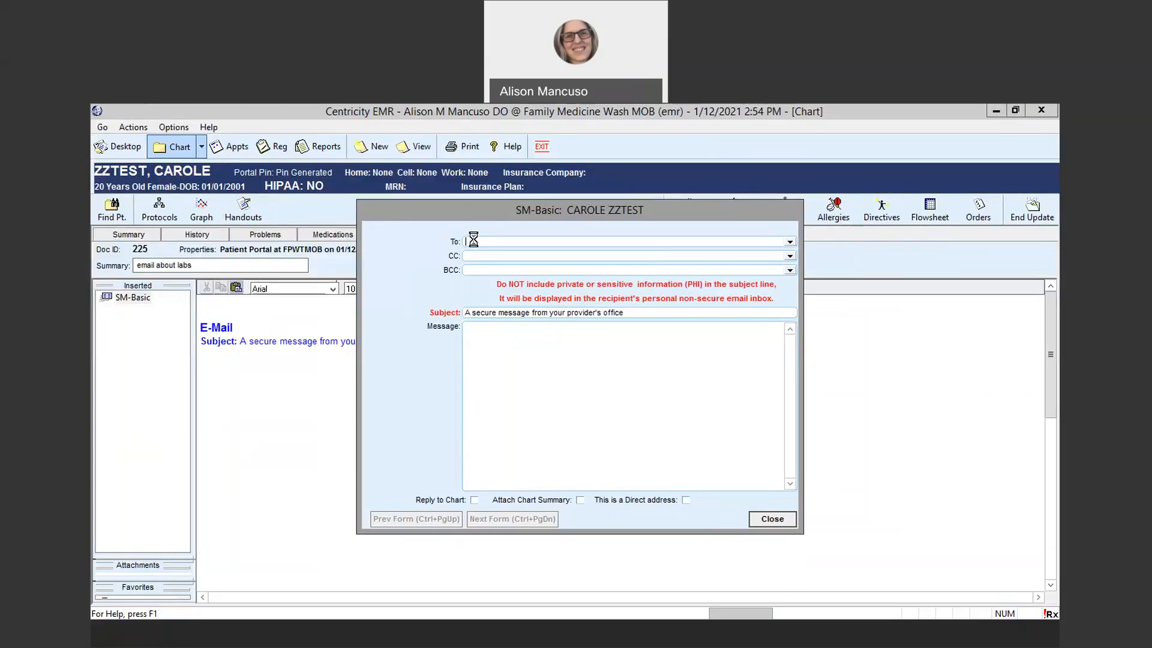
Enter the patient's e-mail address as the recipient and start the message with "Hello", the patient's first name and an exclamation mark
click(560, 402)
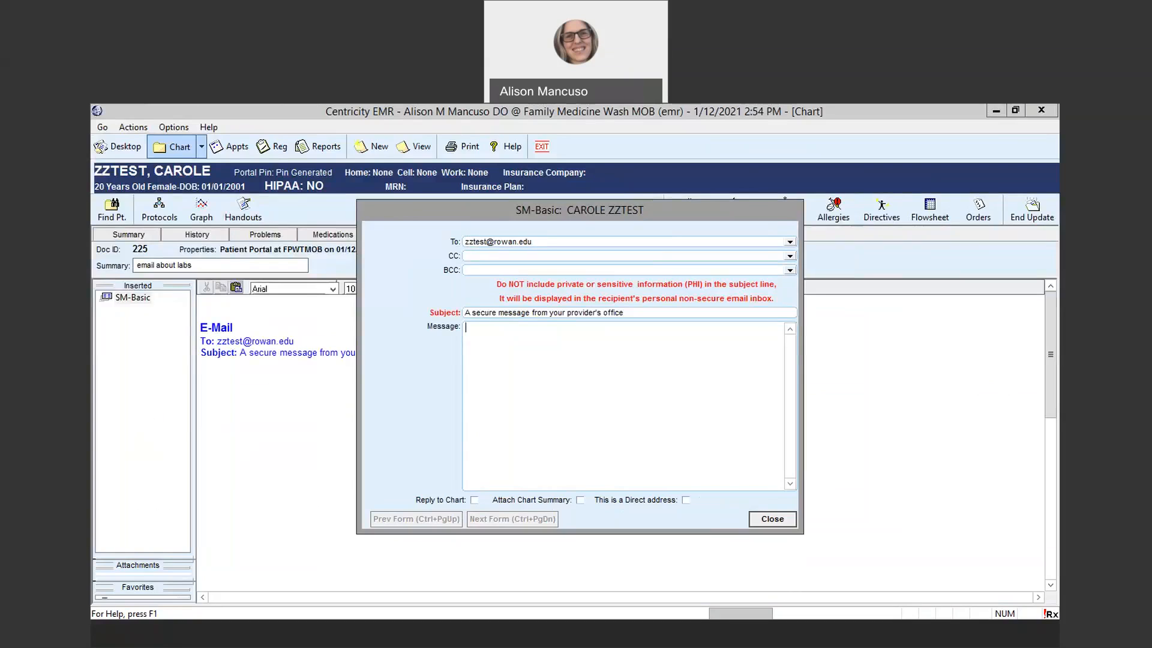
text(Hello Carole!)
key(Return)
Write "It's time to repeat your lab test again." below the greeting in the message
text(It's time to repeat your lab results)
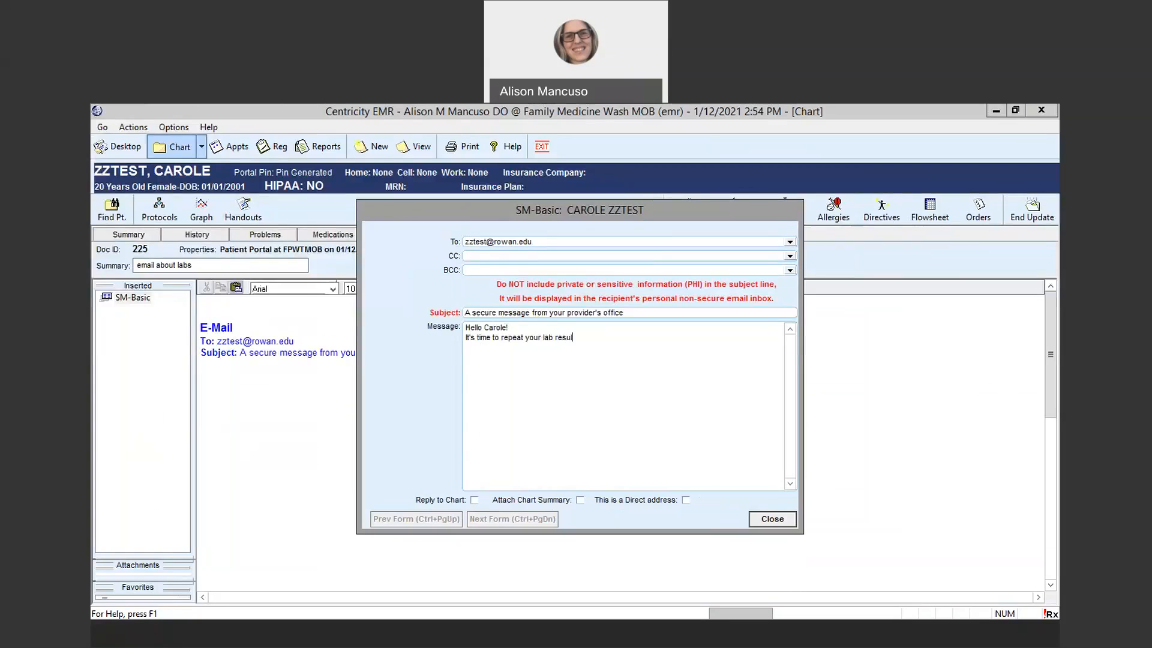
key(BackSpace)
key(BackSpace)
key(BackSpace)
key(BackSpace)
key(BackSpace)
key(BackSpace)
key(BackSpace)
text(test again.  I have sent them to the labcorp portal for you.)
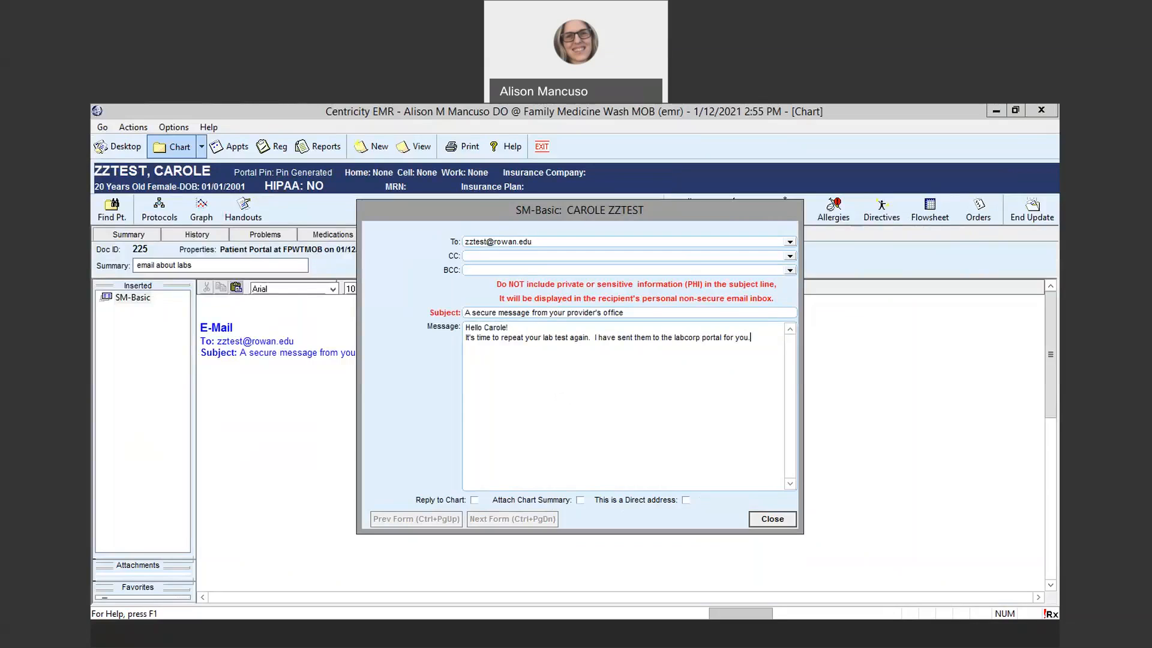
text(  Just schedule with them and we'll get the results in a few days.)
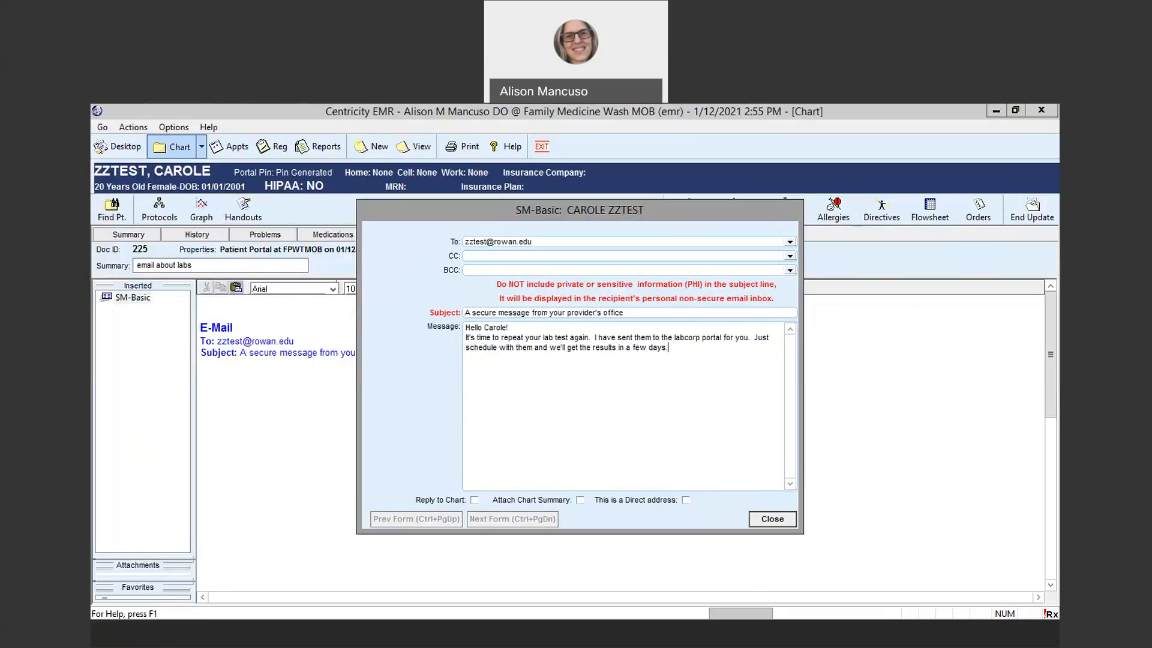
Enable Reply to Chart for the message, close its form, and end the update by signing the document
click(474, 500)
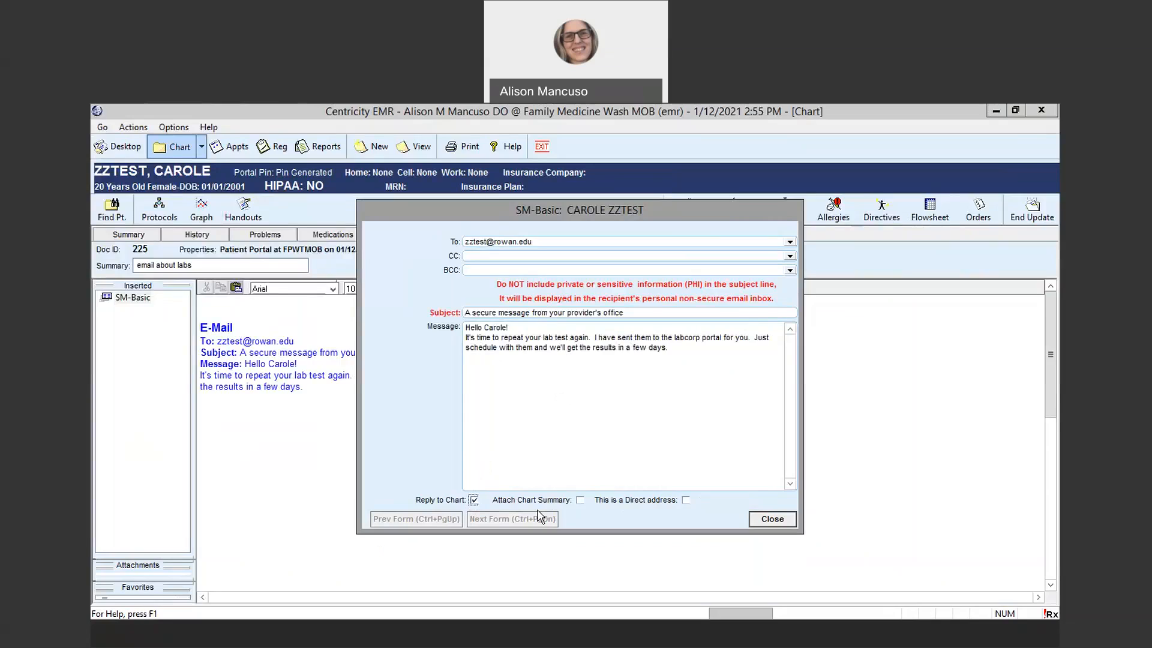
click(769, 519)
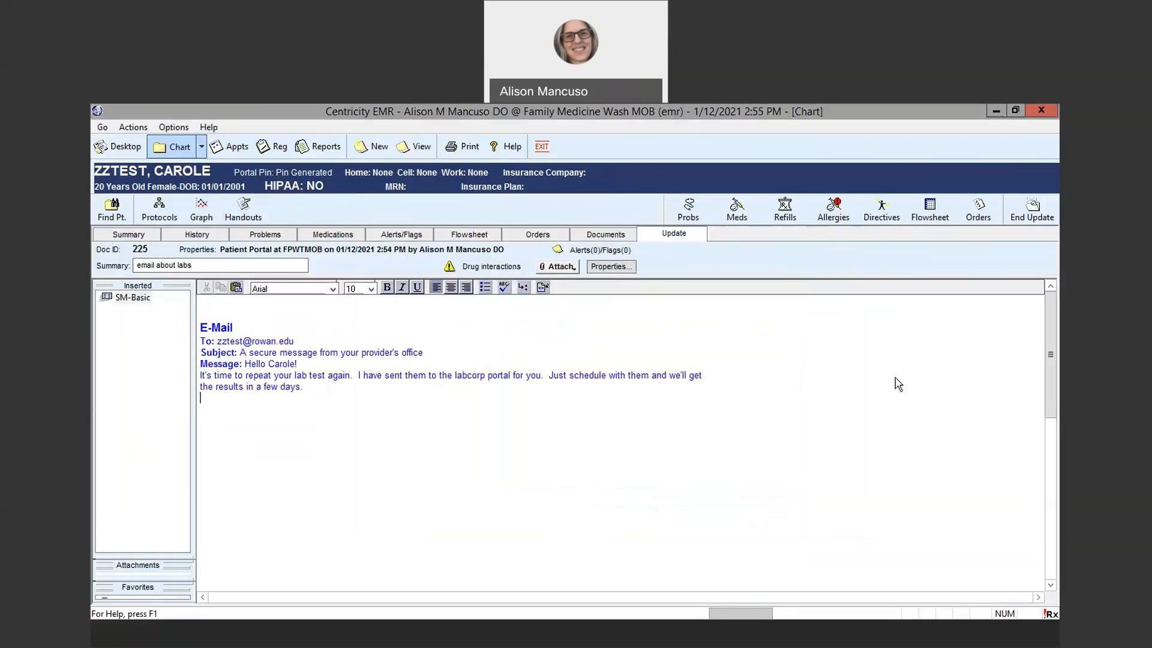
click(1035, 213)
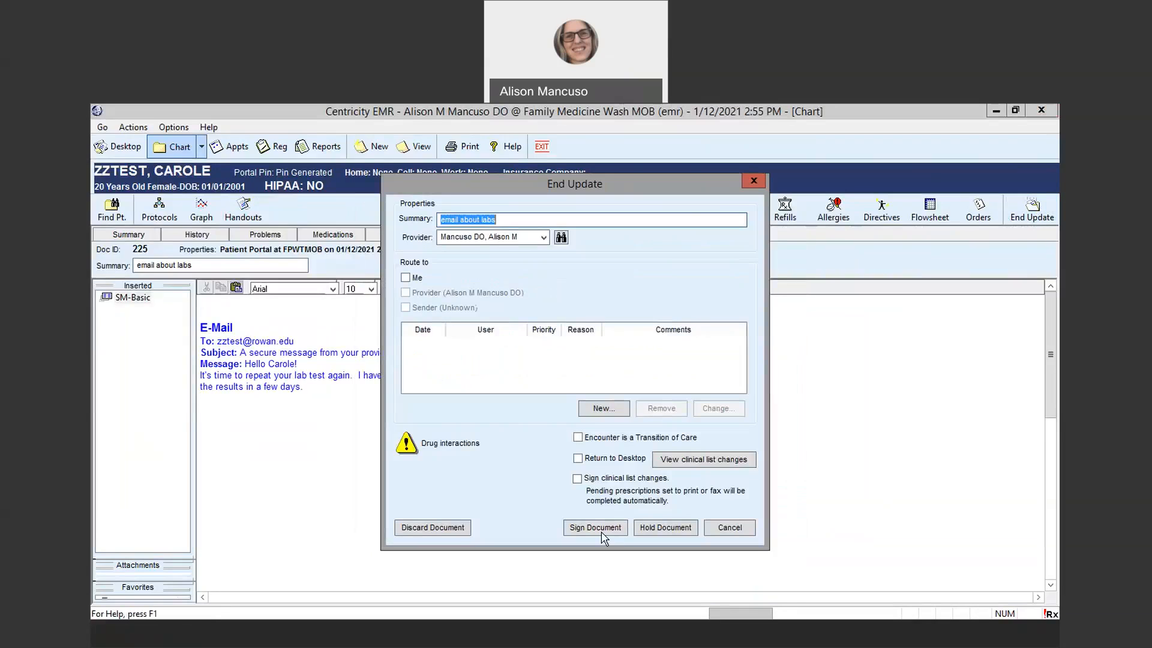
click(589, 528)
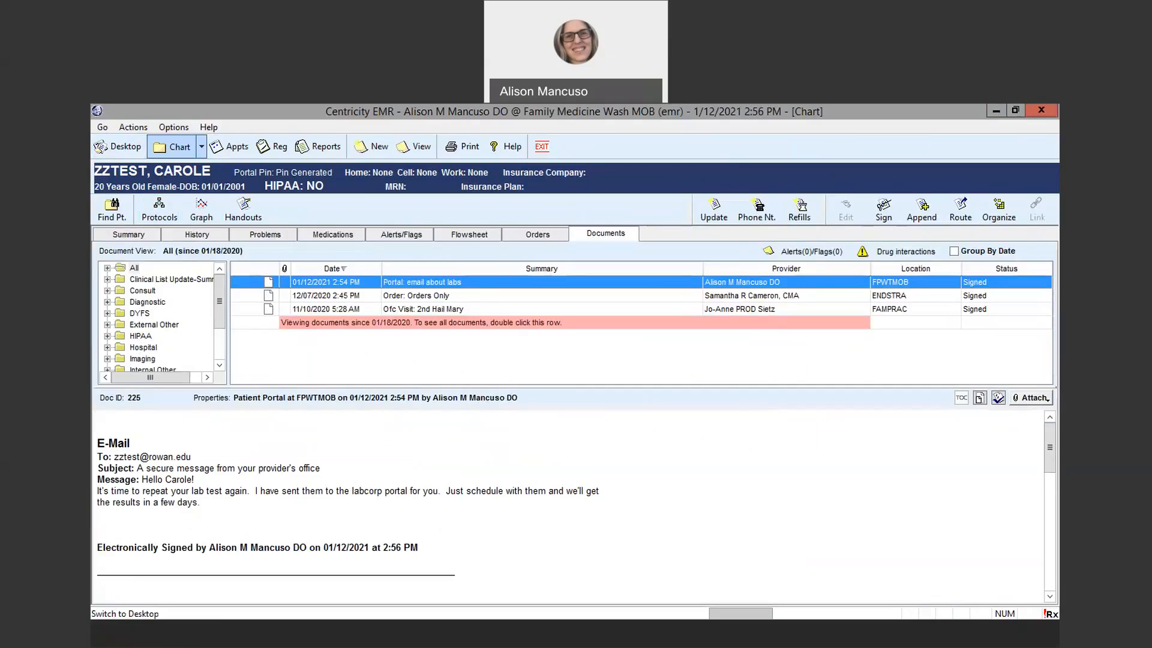
Go to Messaging on the desktop and address a new patient message to the test patient's e-mail address
click(118, 147)
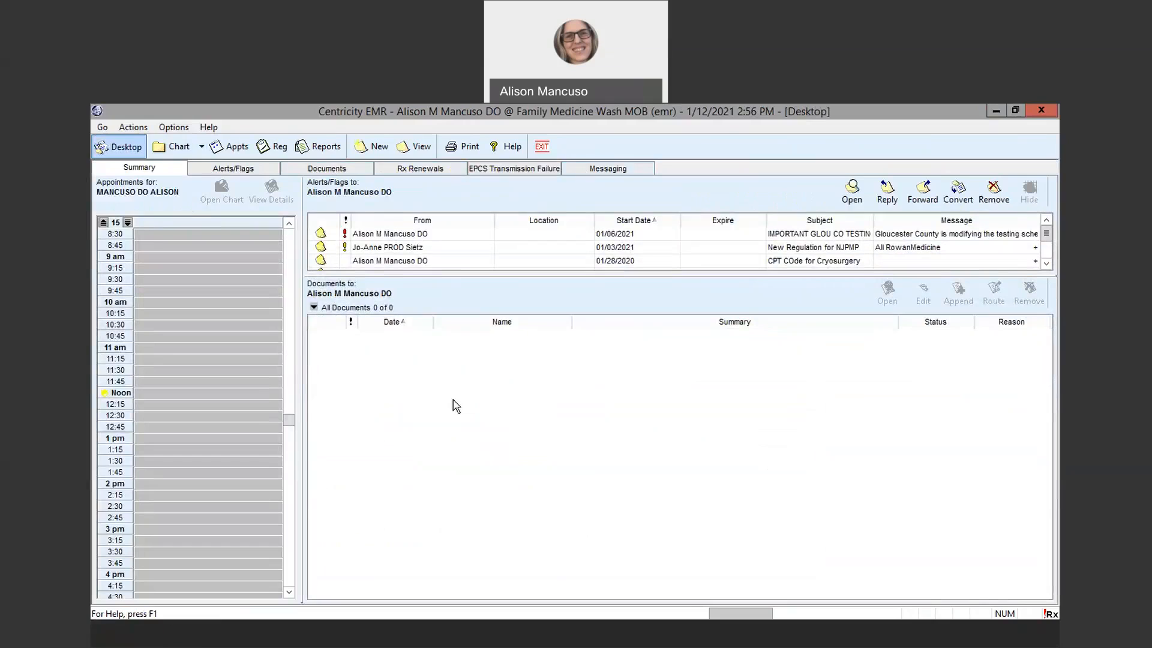
click(626, 175)
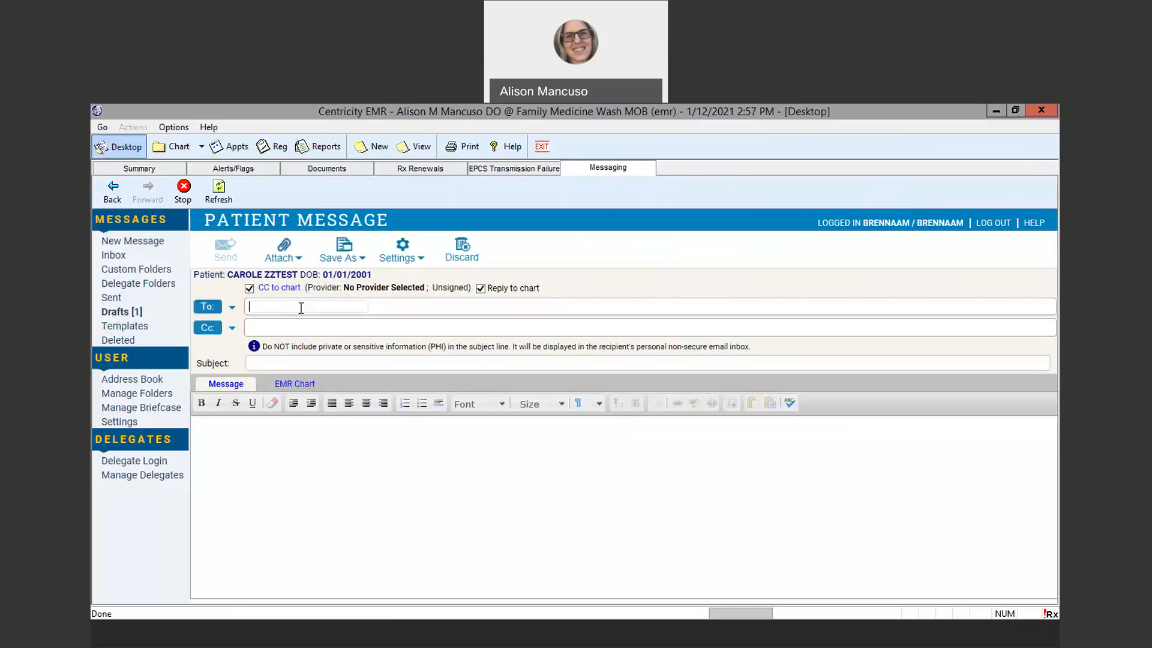
Set the patient message's subject to "A message from Rowan Family Medicine"
click(278, 363)
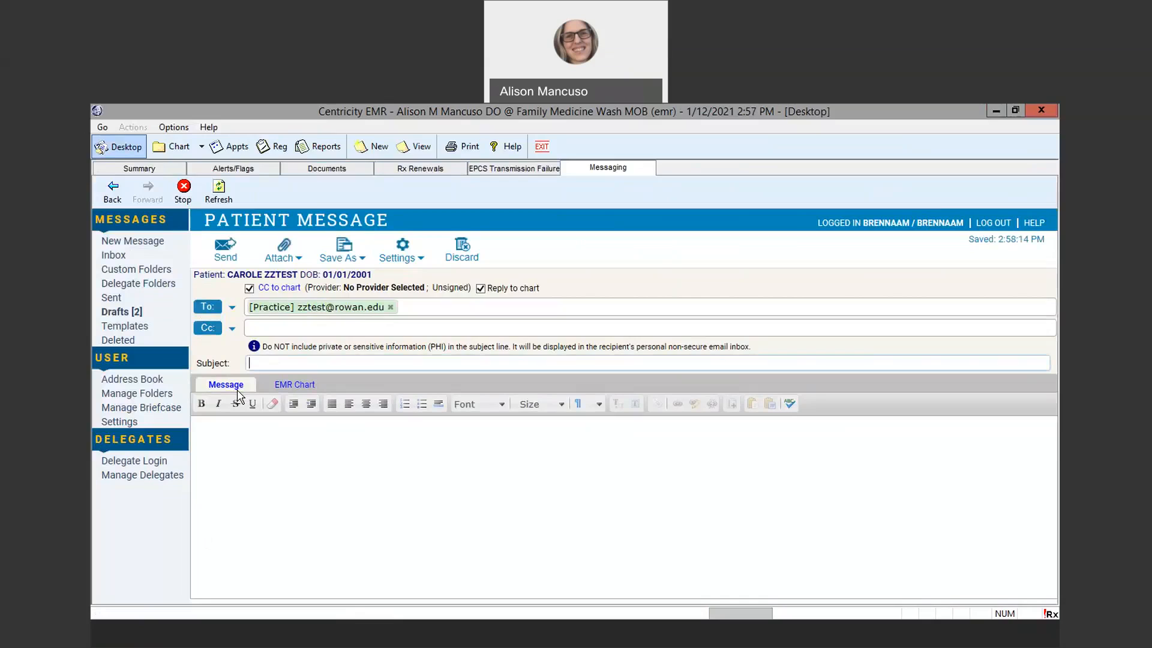
text(A message from Rowan Family Medicine)
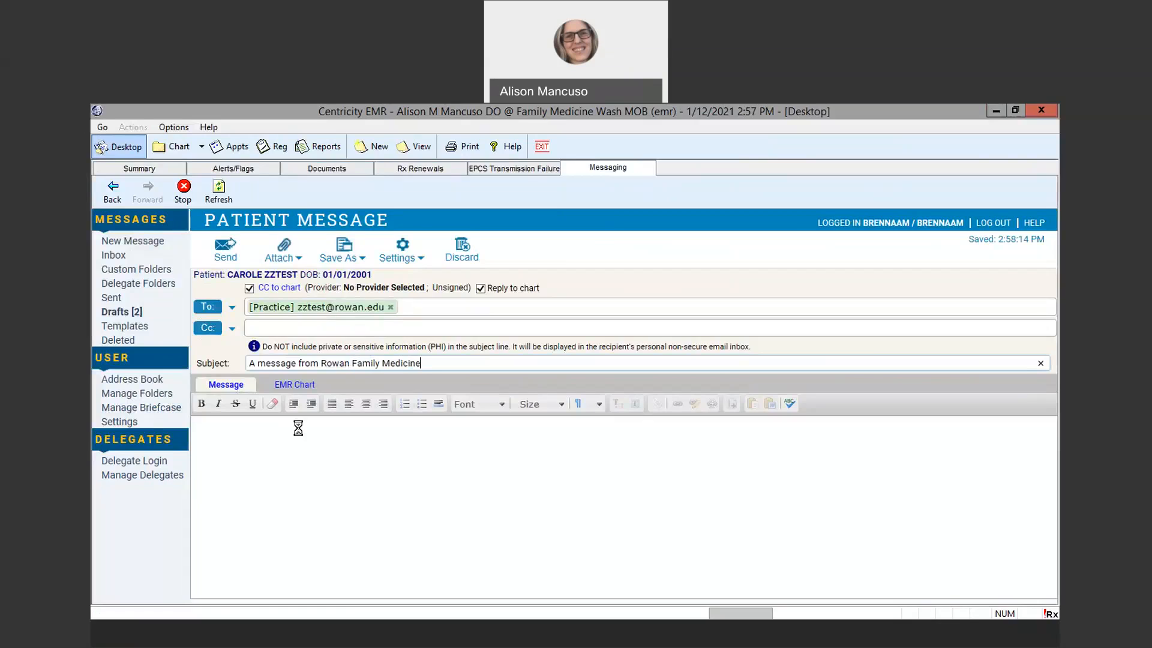
Write a "HI" greeting with the patient's first name, and "It's time to recheck your labs. I am including your last results for your review as well."
click(315, 492)
text(HI Carol)
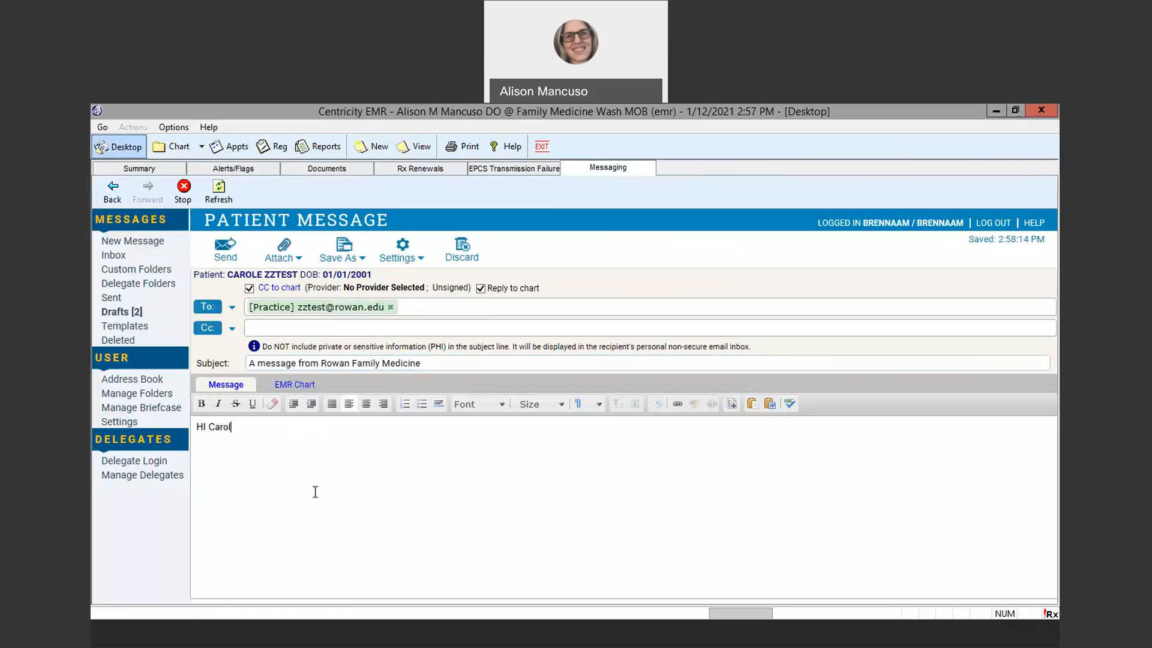
text(e,)
key(Return)
text(It's time to recheck your labs.  I am including your last results)
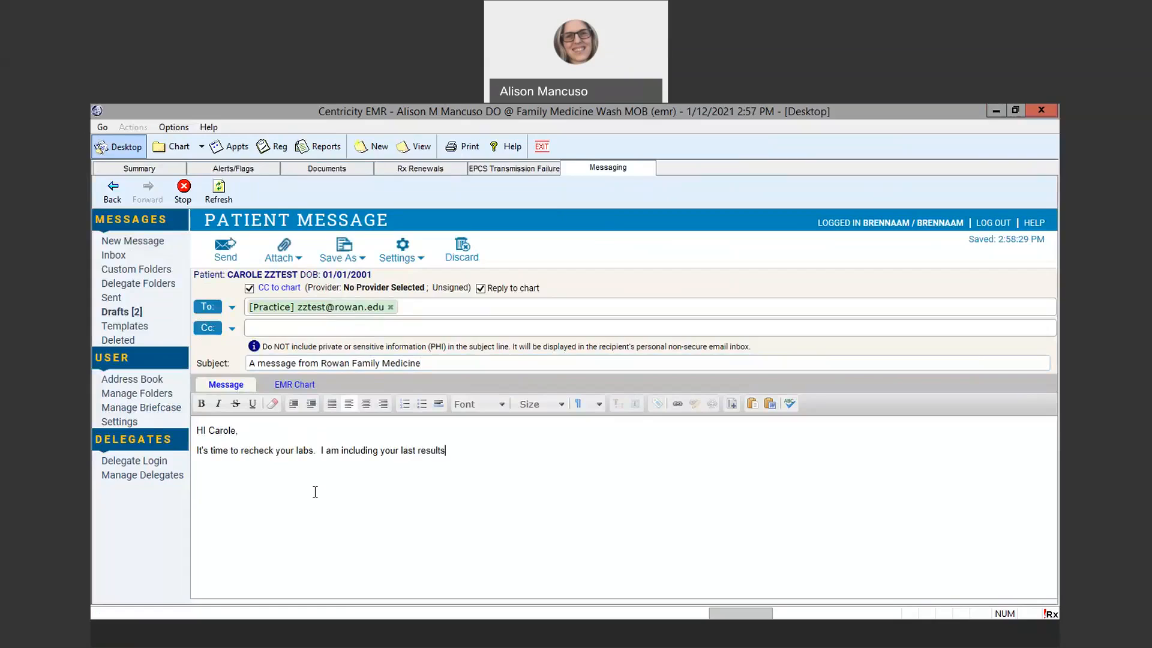
text( for your)
text( review as well.  )
text(Sincerely,)
Close the message with "Sincerely," and the doctor's title and last name on the line below
key(Return)
text(Dr. Mancuso)
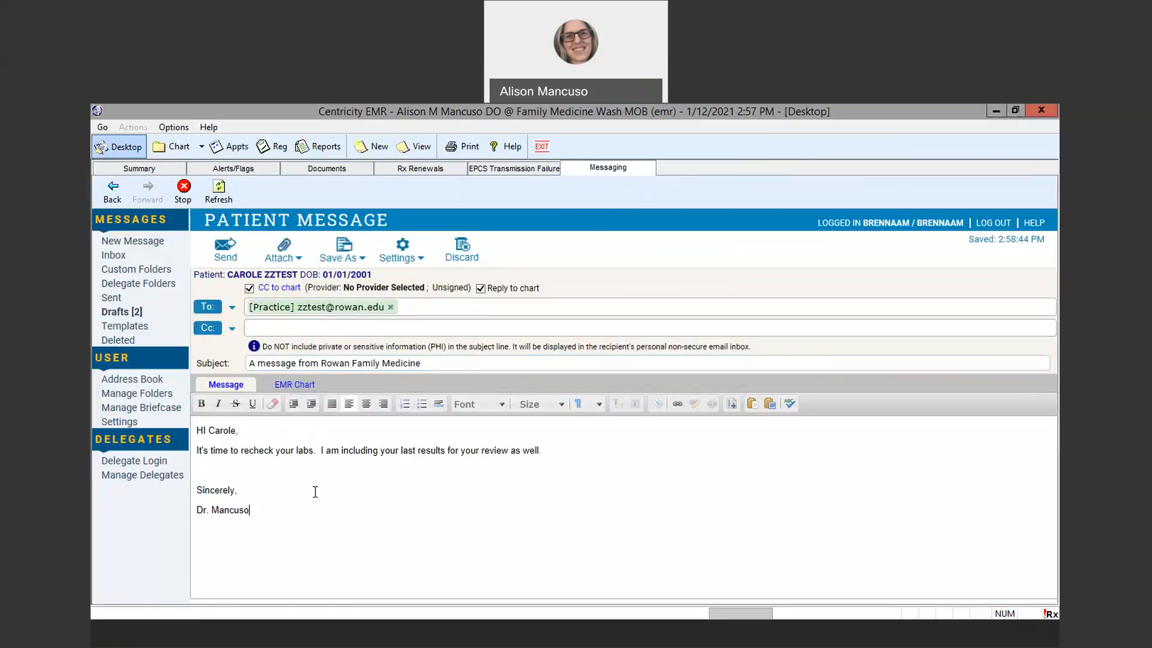
Attach the Orders Only document dated 07/24/2019 from the patient's EMR chart to the message
click(294, 384)
scroll(300, 486, down, 3)
scroll(286, 503, down, 1)
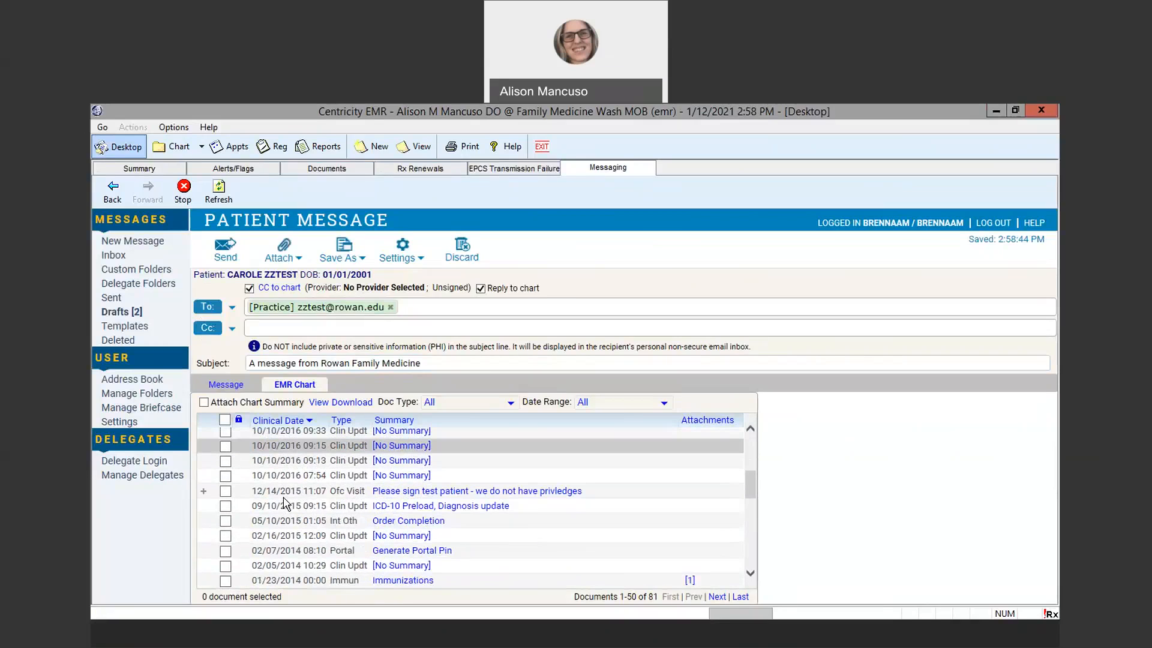
scroll(285, 503, down, 3)
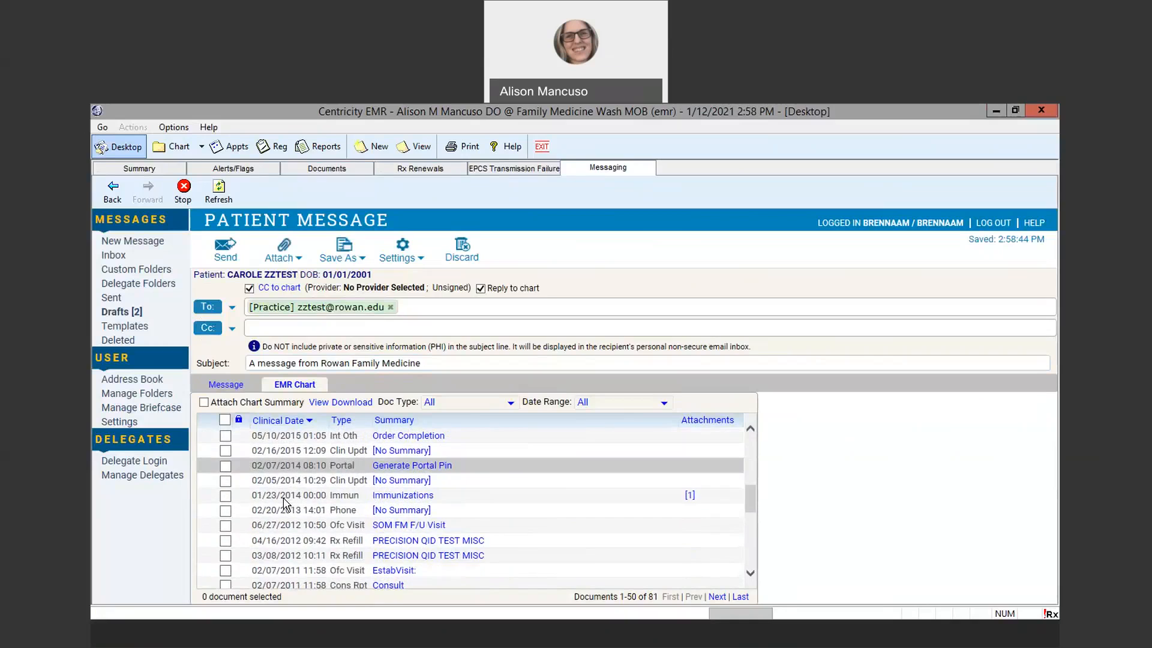
scroll(285, 503, down, 1)
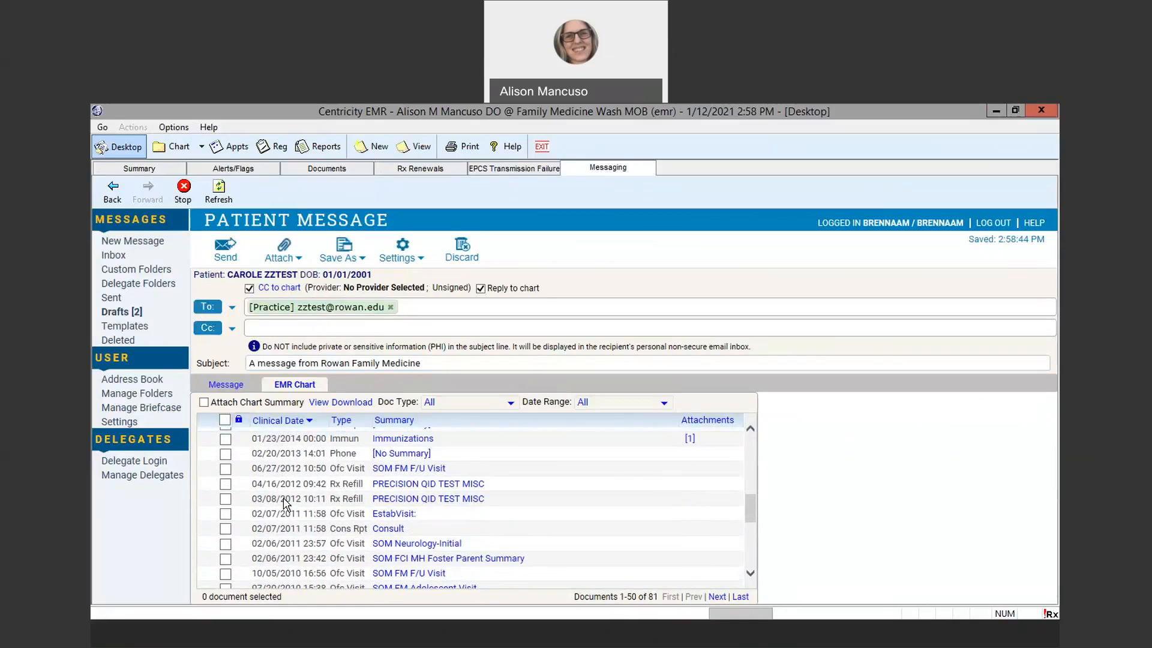
scroll(285, 503, down, 3)
scroll(286, 503, down, 1)
scroll(286, 503, up, 5)
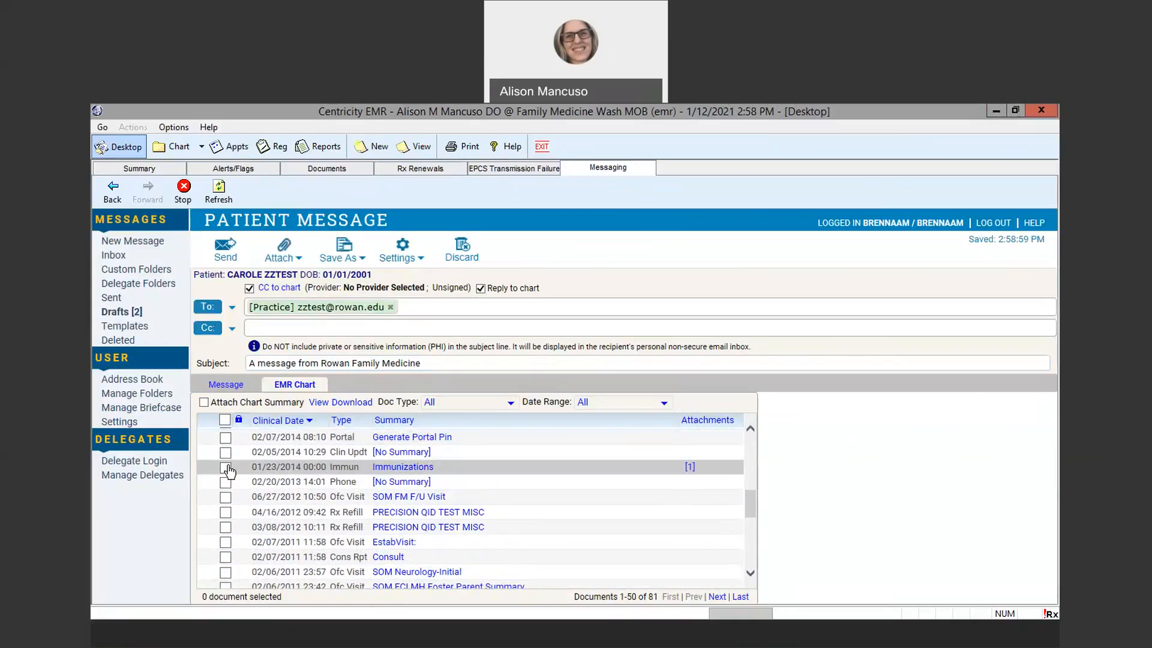
scroll(227, 474, up, 5)
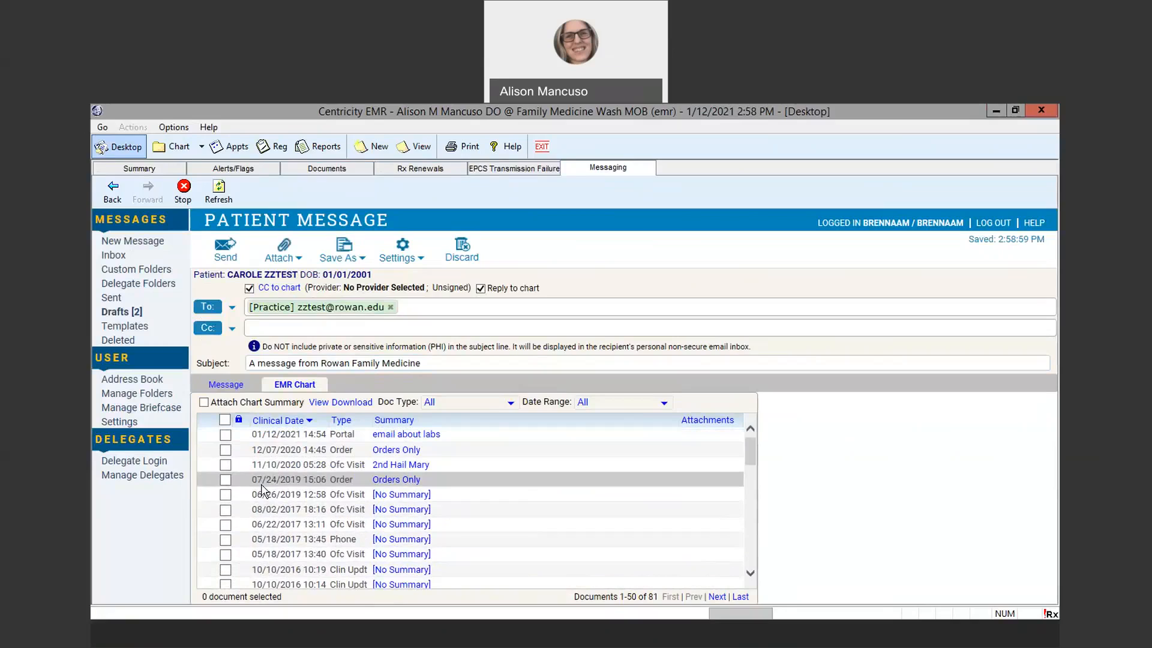
click(225, 480)
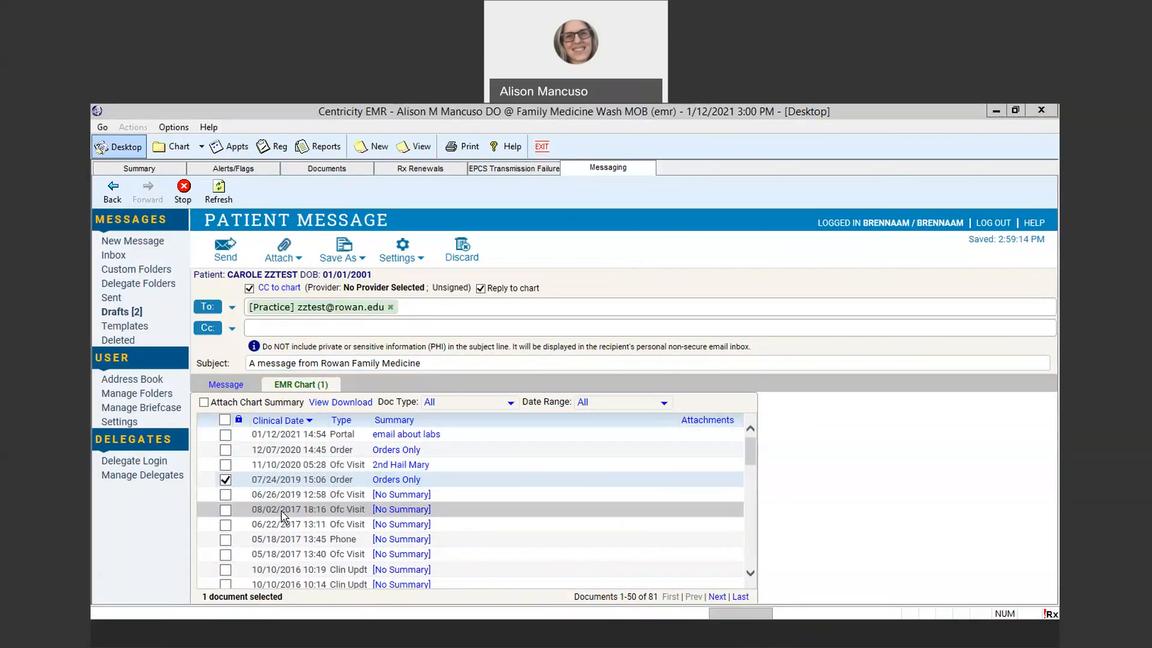
In the message's CC to chart settings, find the doctor by last name and choose them as the provider
click(232, 387)
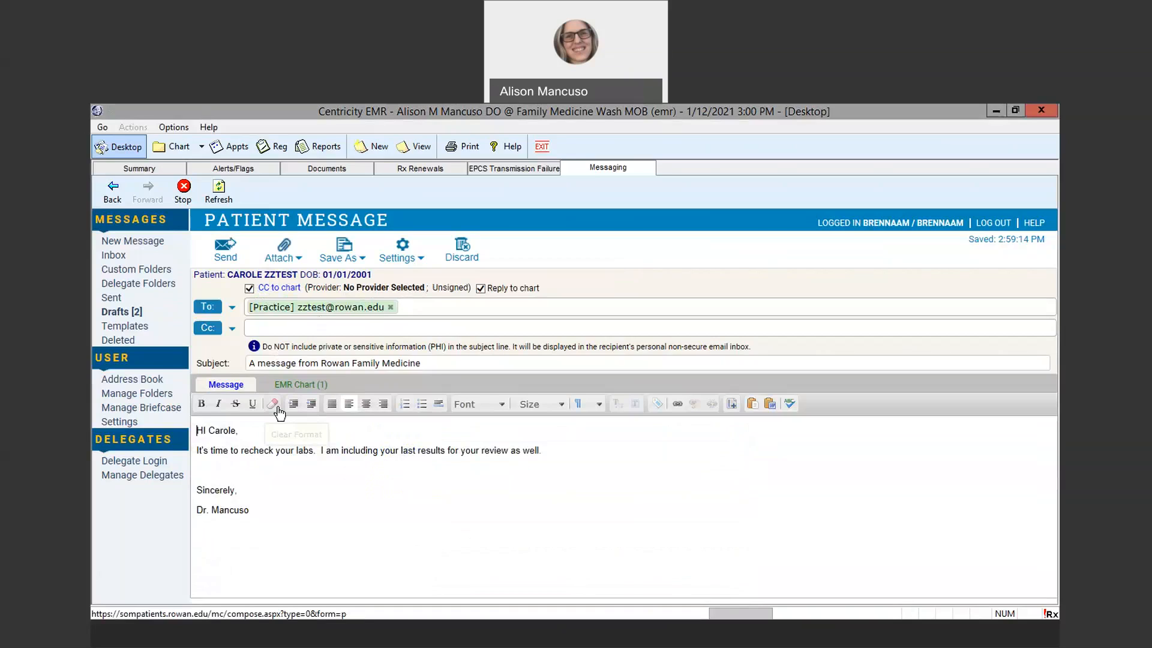
click(294, 288)
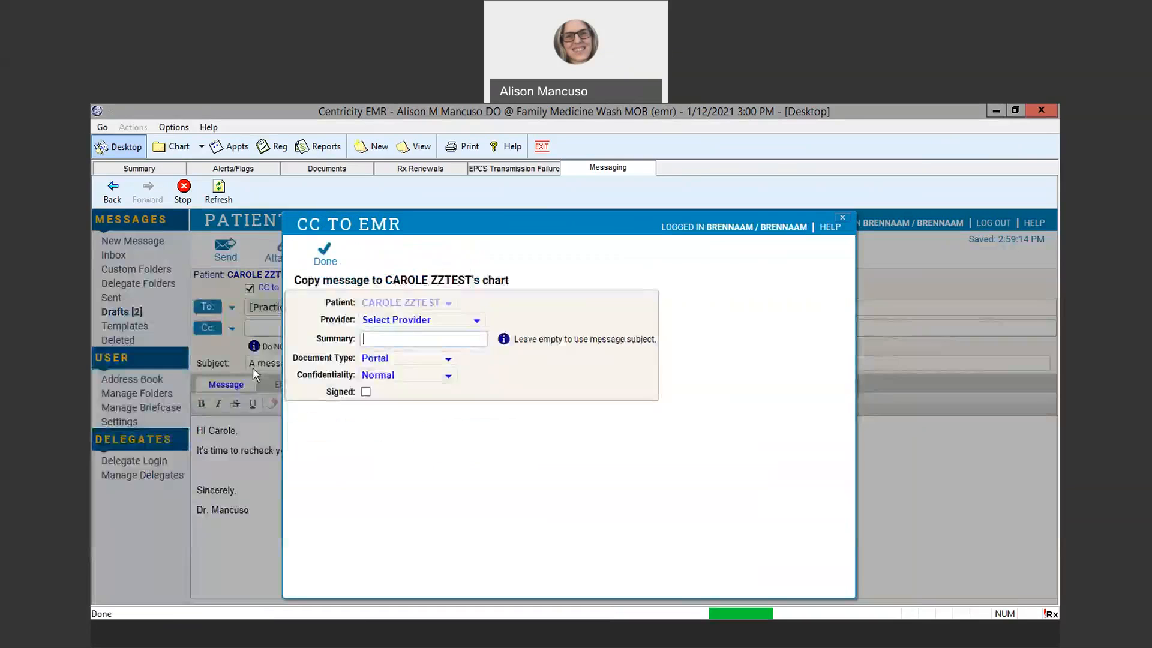
click(459, 320)
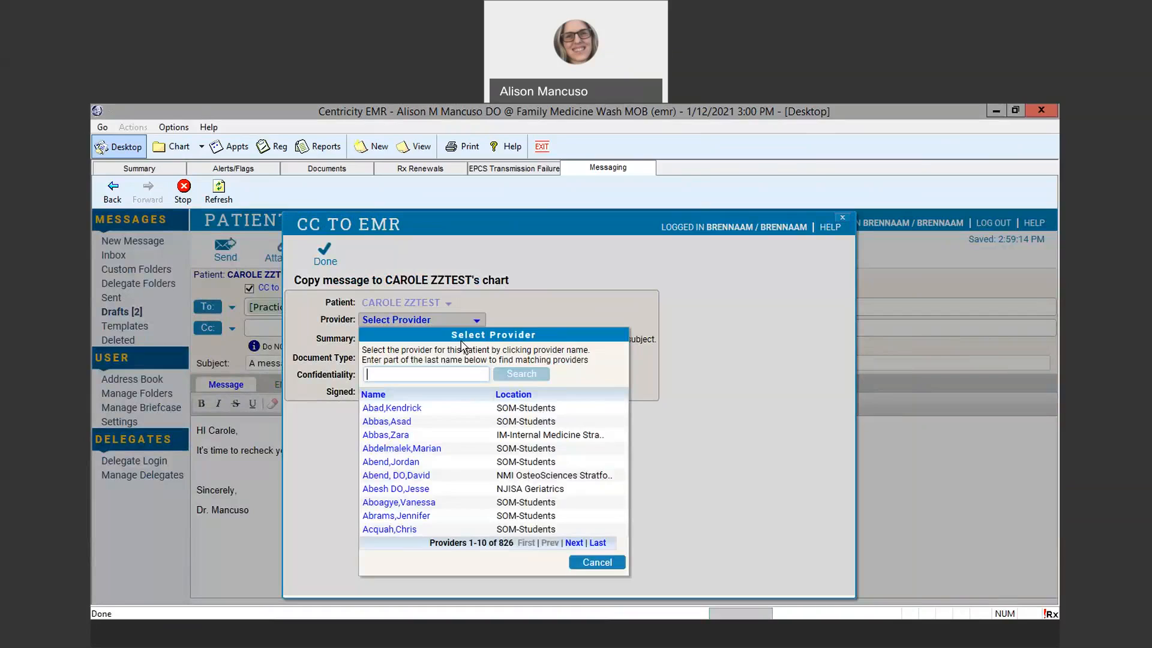
text(mancuks)
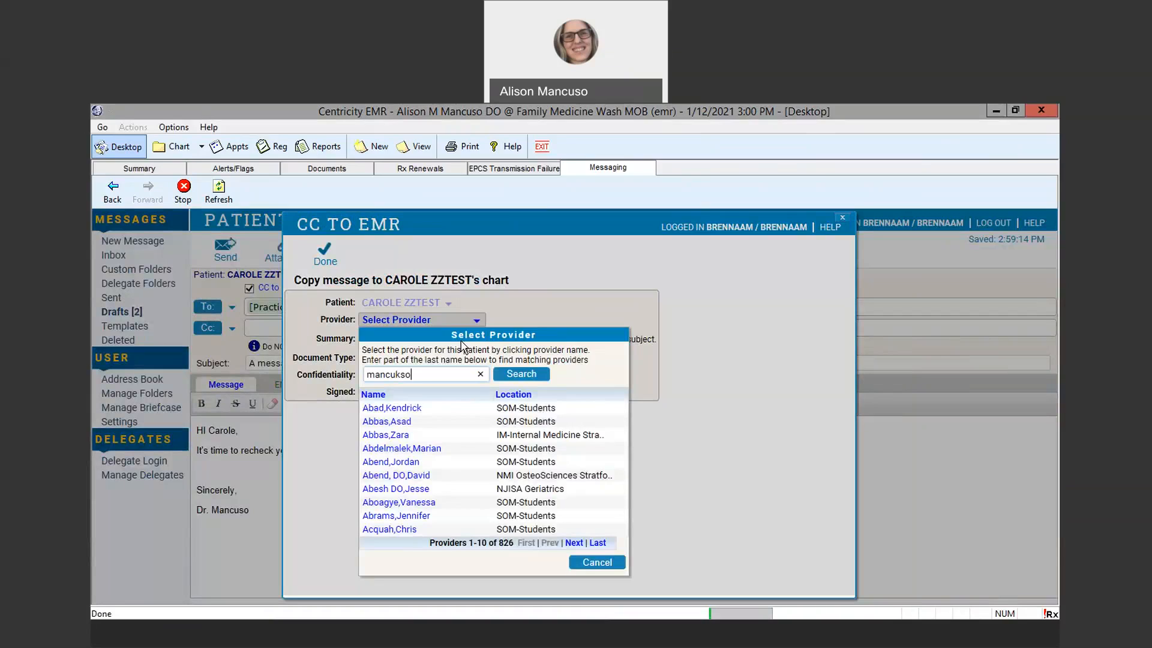
text(o)
key(Return)
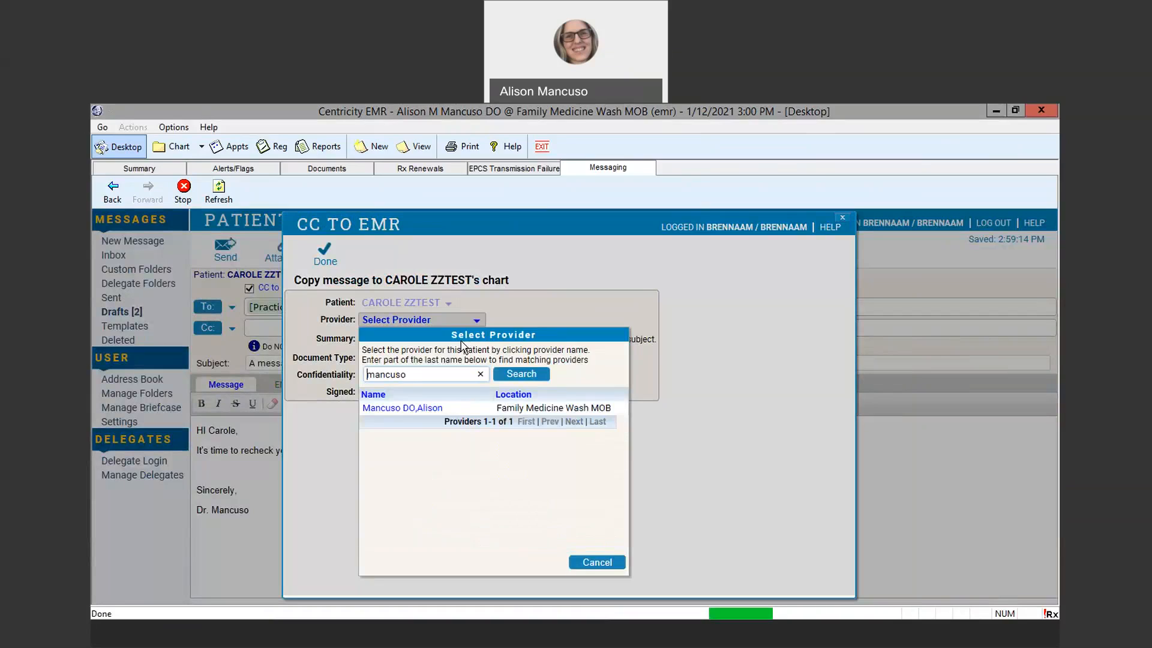
click(410, 408)
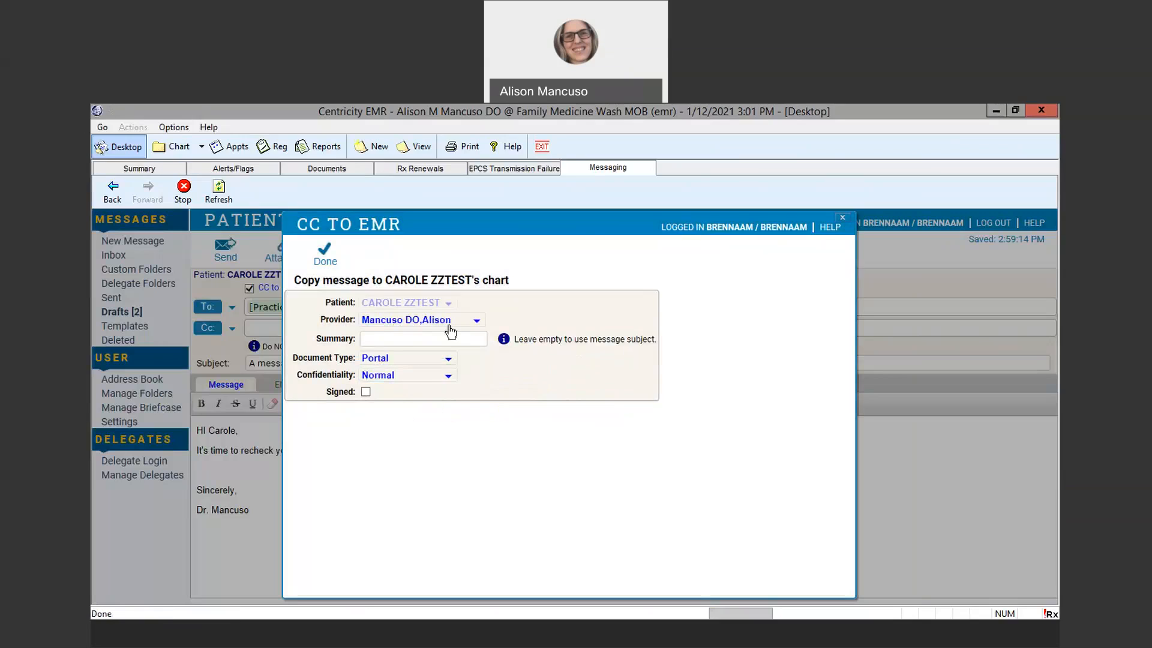
Mark the chart copy as signed, accept the CC to chart settings and send the patient message
click(366, 394)
click(325, 253)
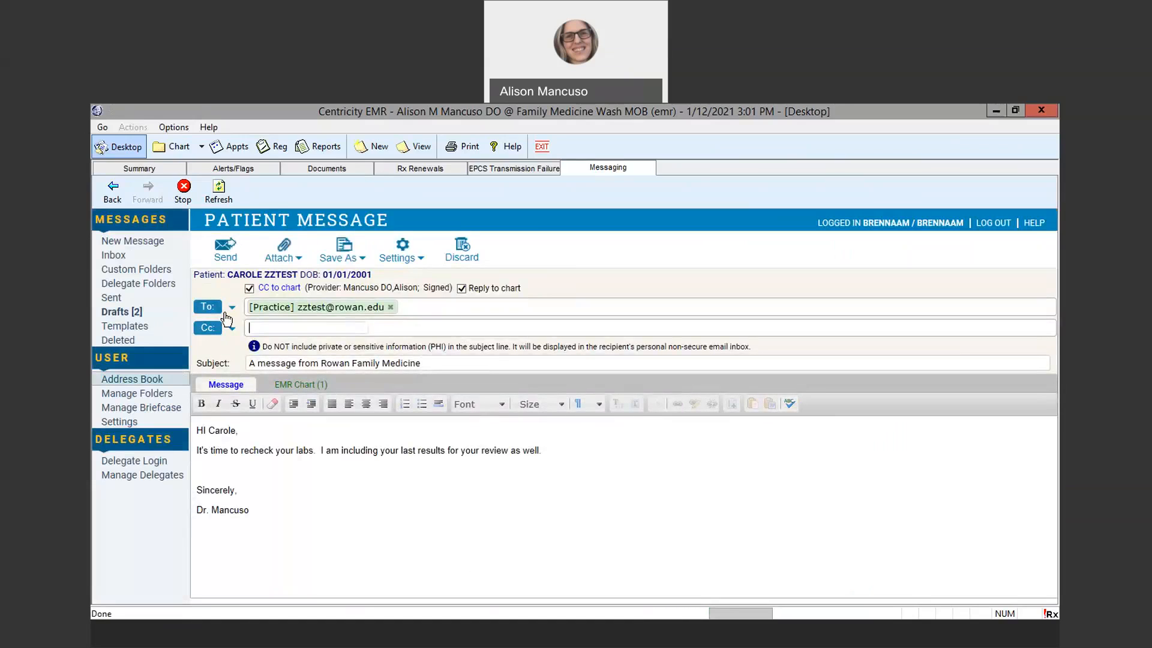
click(226, 247)
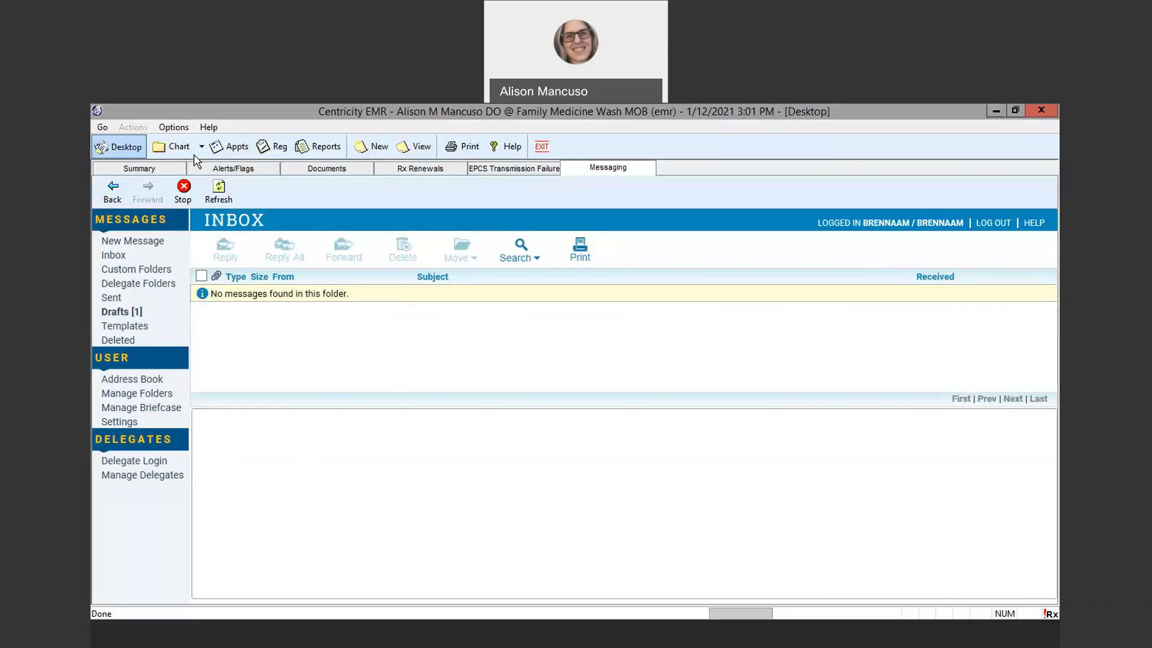
Reload all documents in the patient's chart and review the filed copy of the sent portal message
click(172, 149)
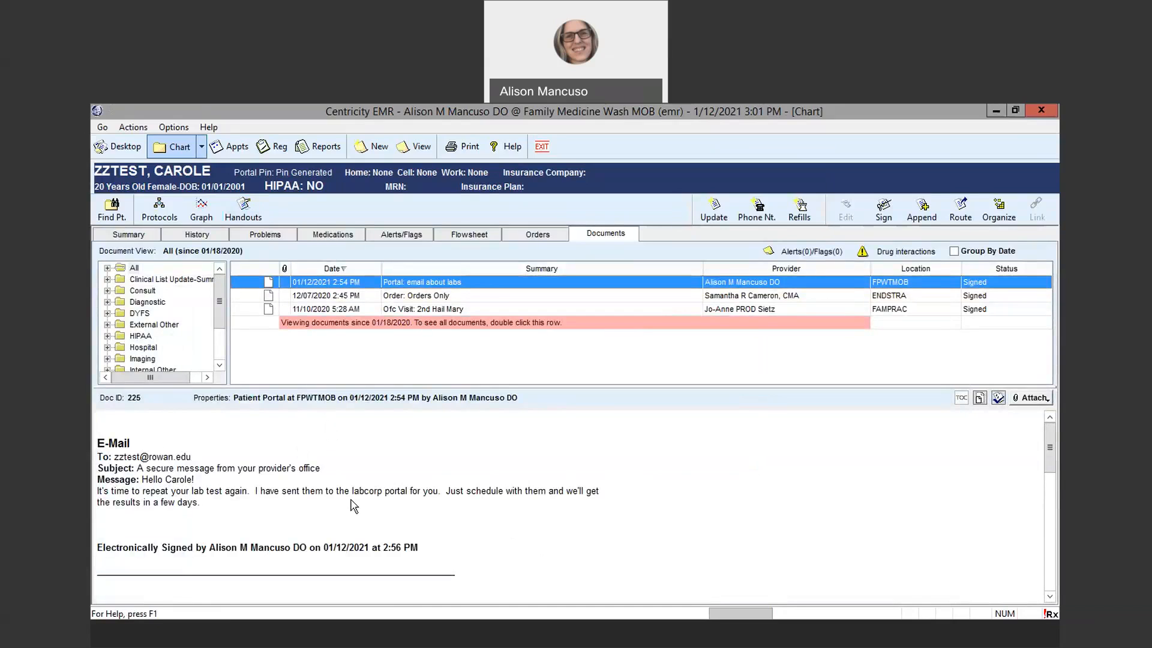
scroll(512, 536, down, 1)
click(142, 279)
click(134, 269)
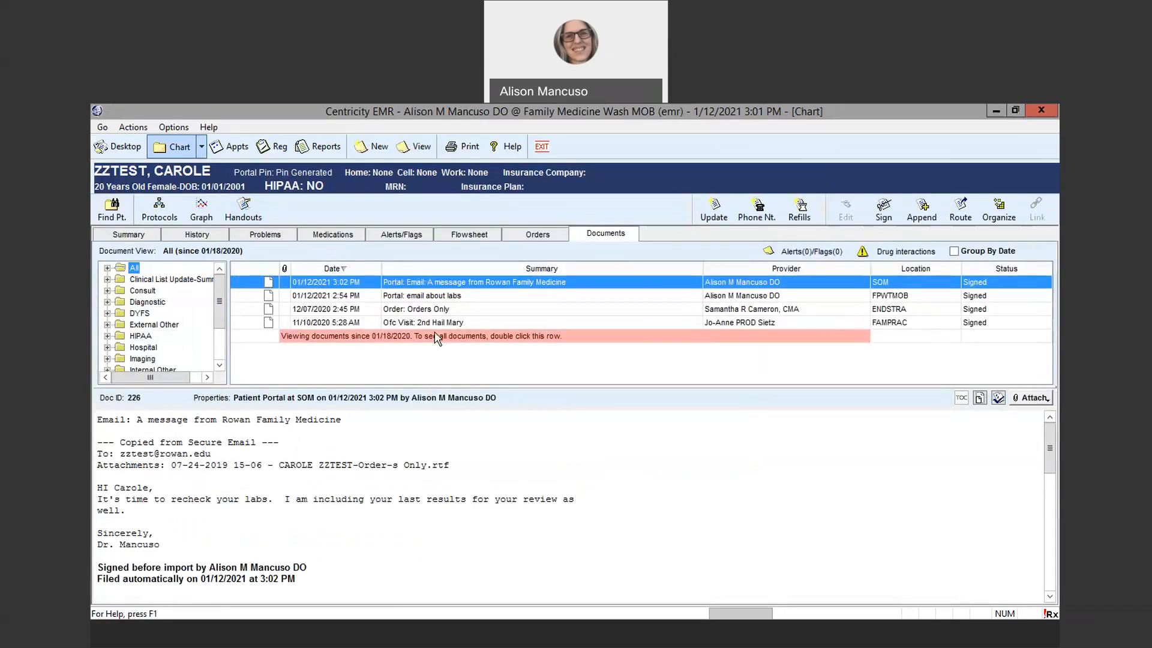
click(343, 447)
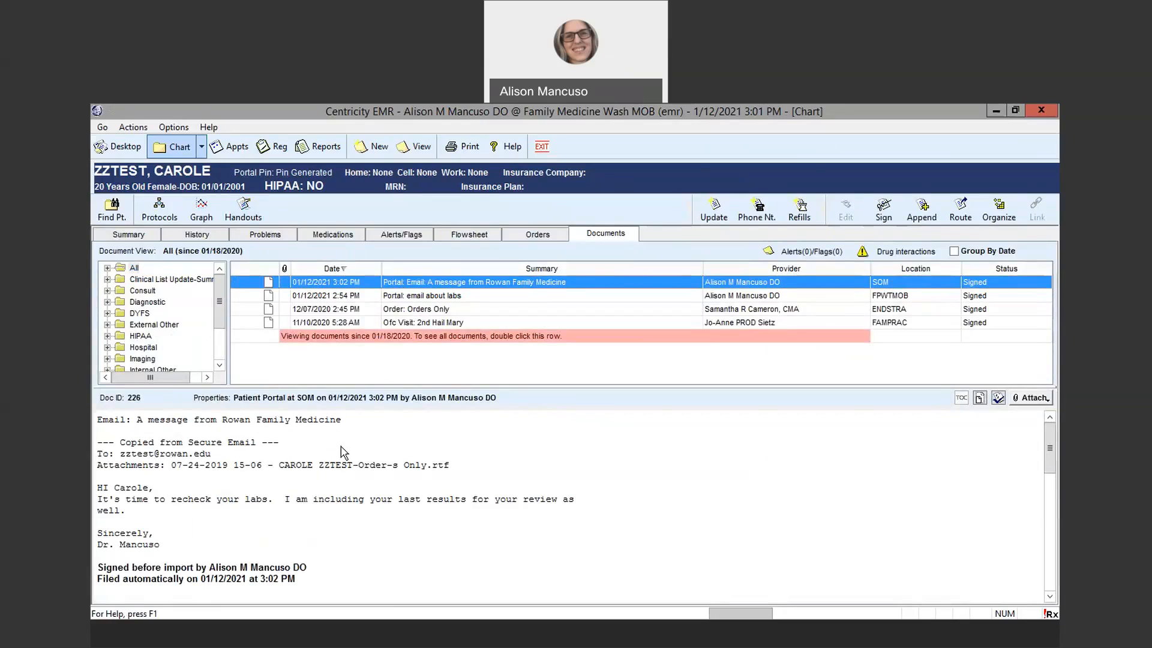
scroll(516, 492, down, 3)
scroll(462, 509, up, 3)
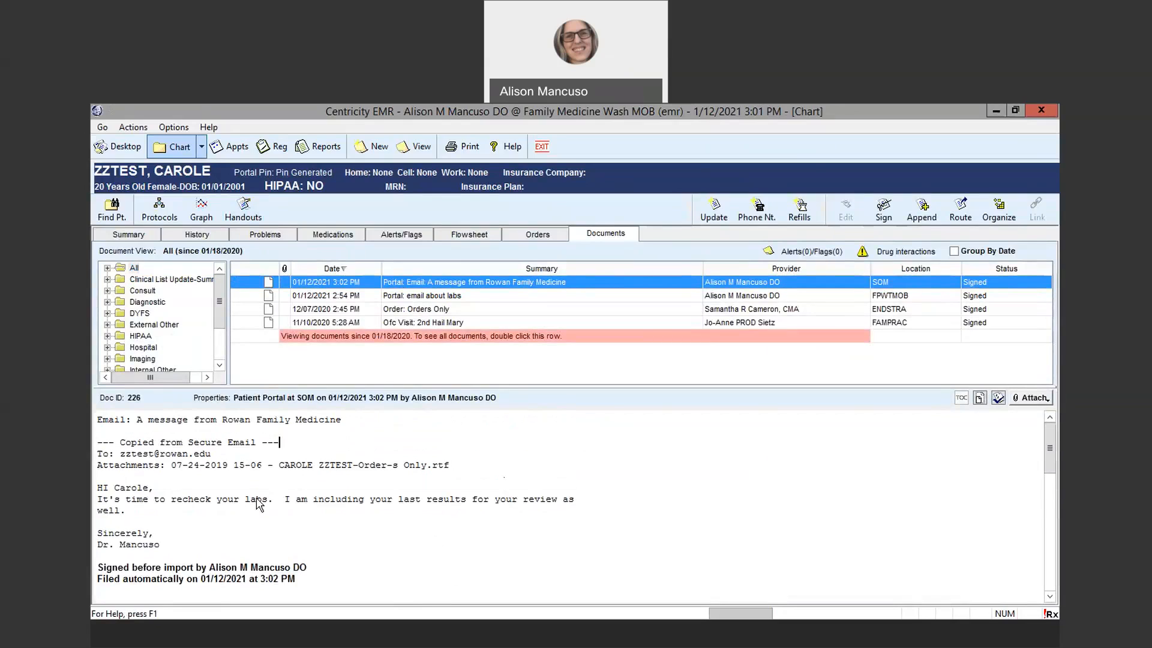